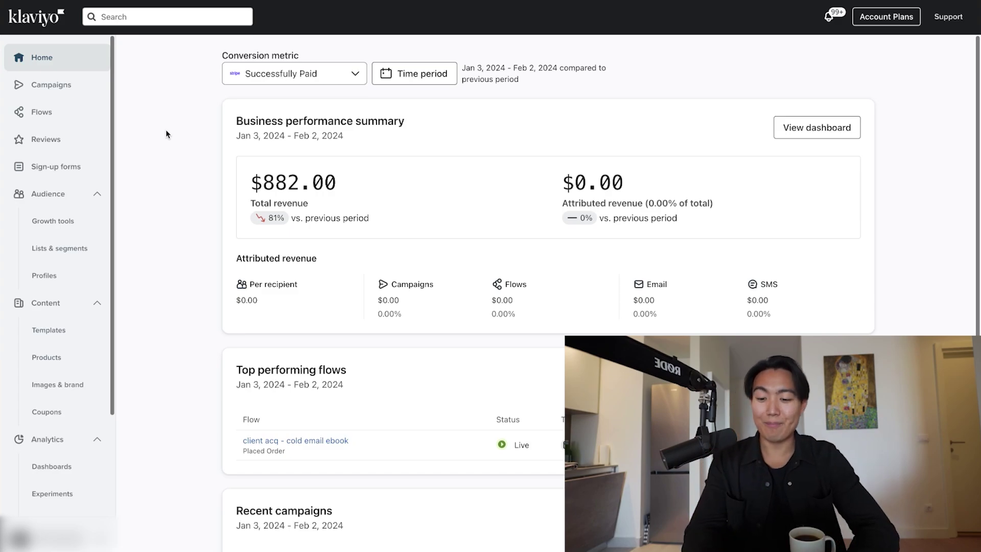
left_click_drag(233, 123, 561, 284)
left_click(560, 284)
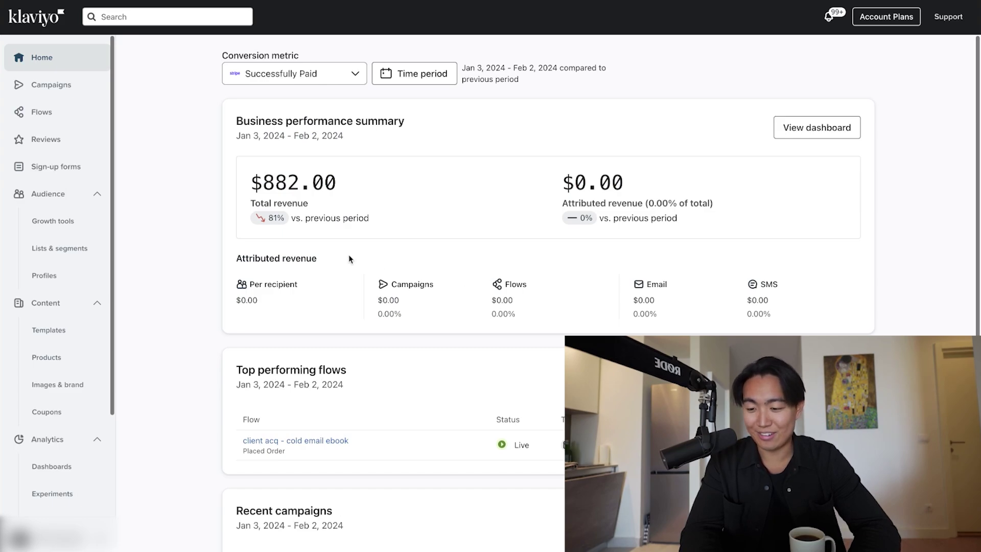
- Set the conversion metric of the business performance summary to Placed Order
left_click(266, 85)
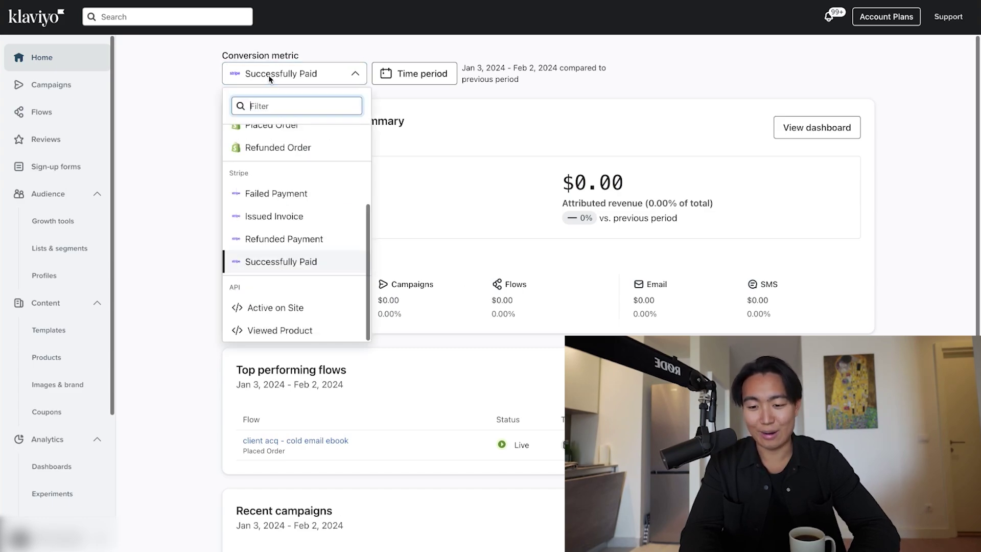
left_click(291, 127)
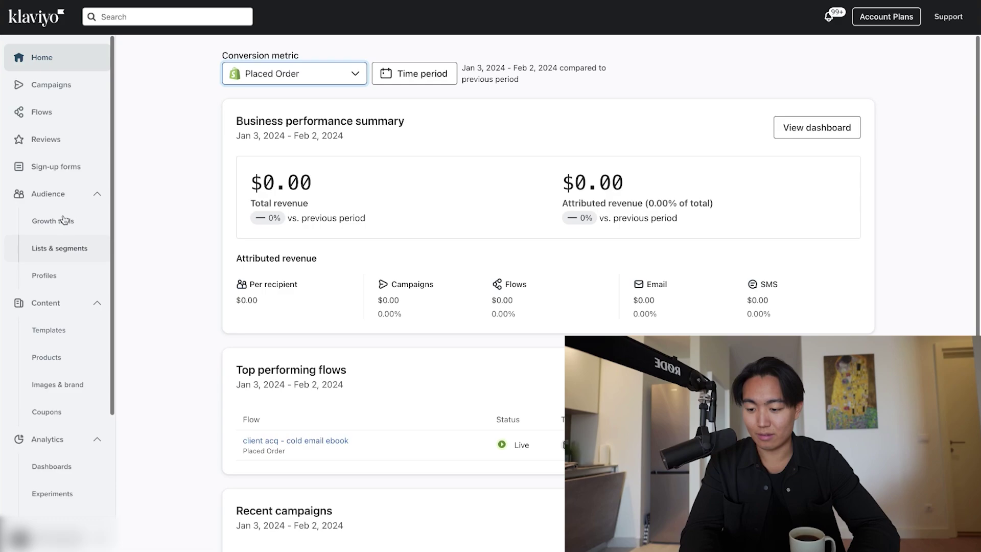
- Start a new segment under lists and segments and name it "PLTHORA - VIP Segment"
left_click(67, 248)
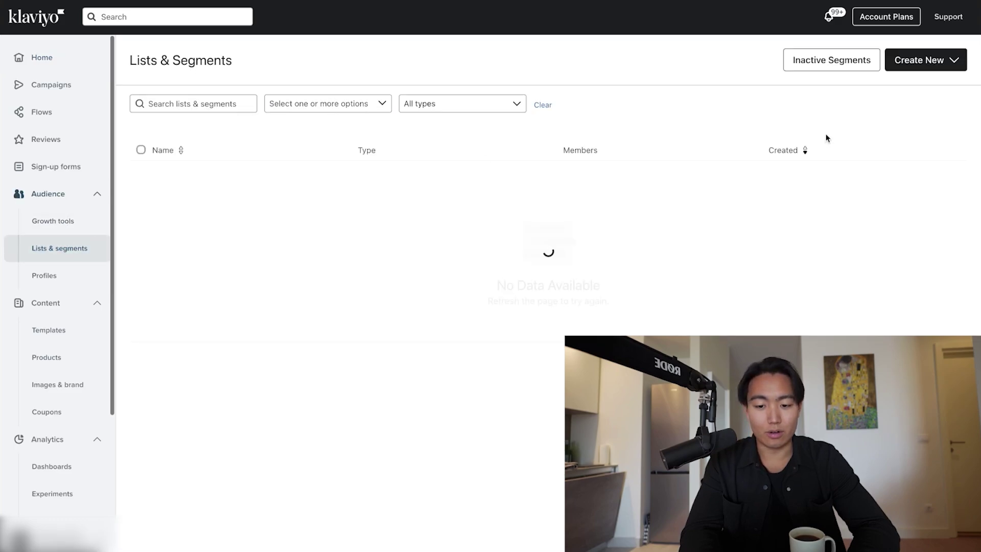
left_click(920, 60)
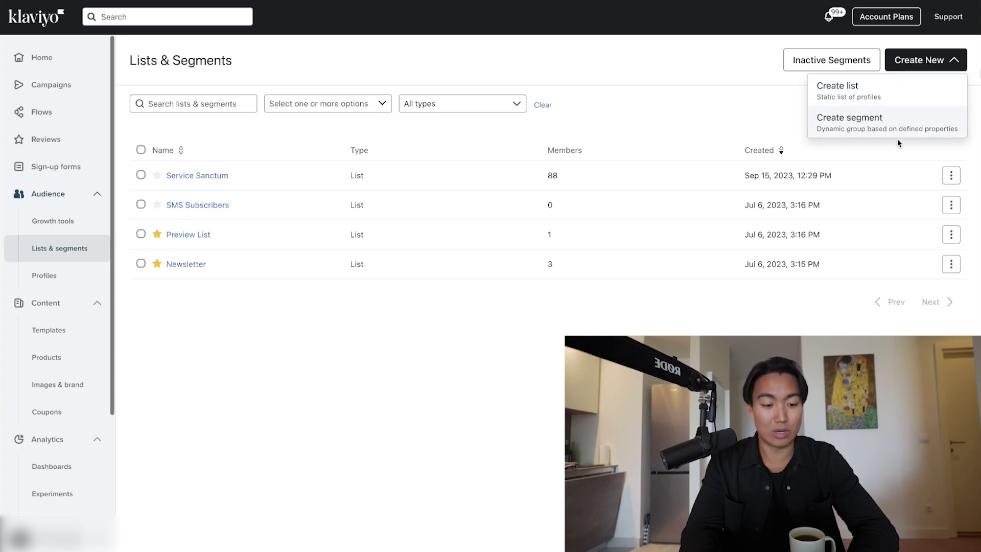
left_click(857, 122)
left_click(243, 273)
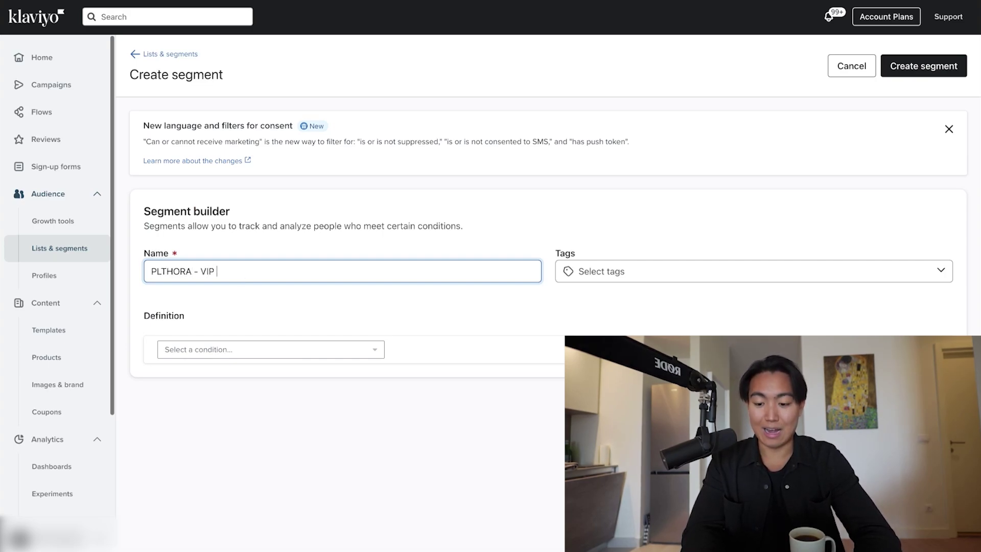
- Define the segment by what someone has done (or not done), using the Placed Order metric
left_click(205, 352)
left_click(205, 369)
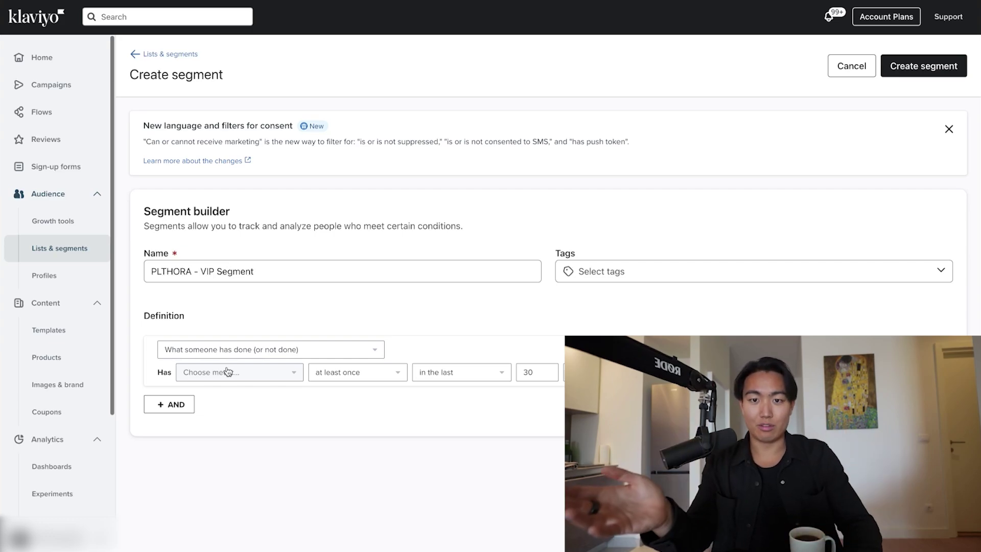
left_click(228, 372)
left_click(240, 399)
type("plac")
left_click(230, 439)
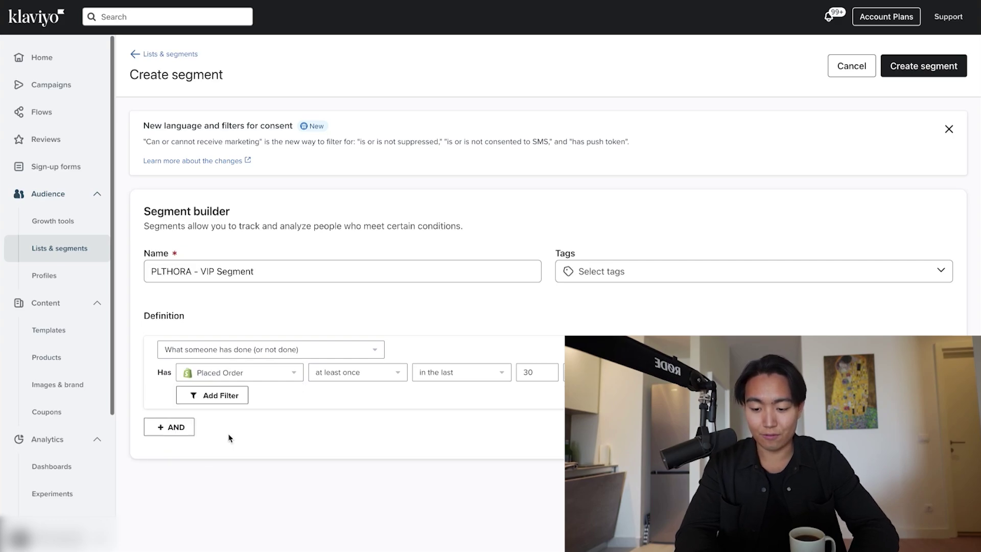
- Require the Placed Order count to be greater than 1 over all time
left_click(357, 378)
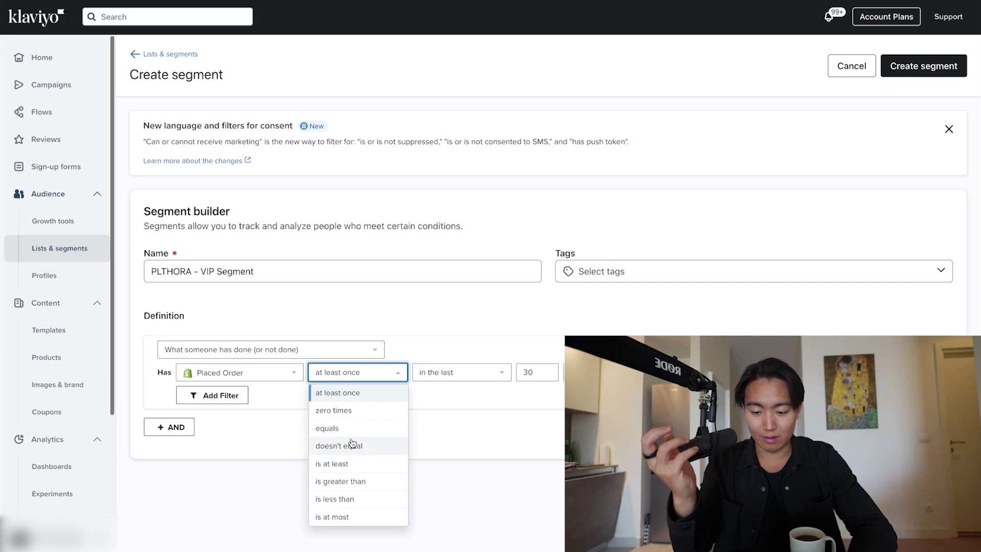
left_click(361, 482)
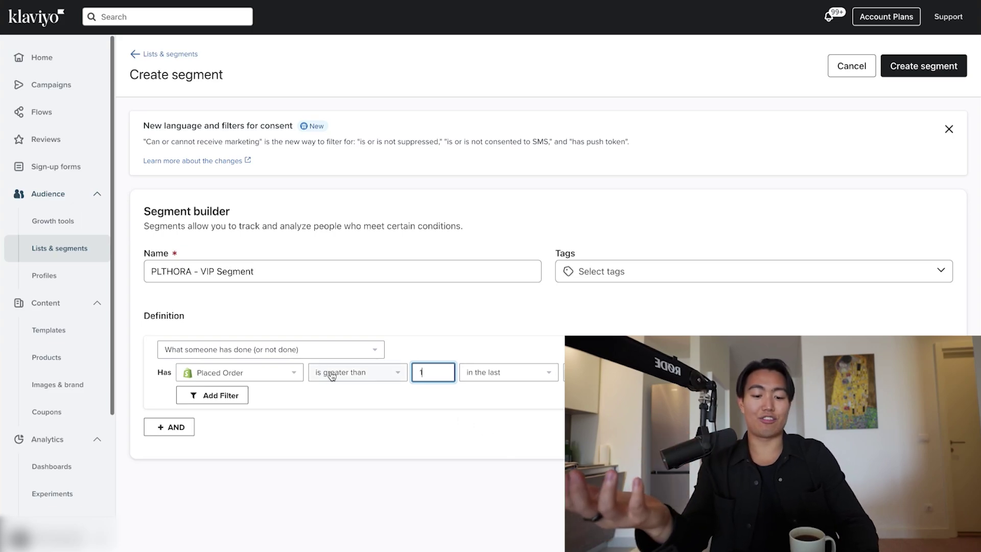
left_click(548, 372)
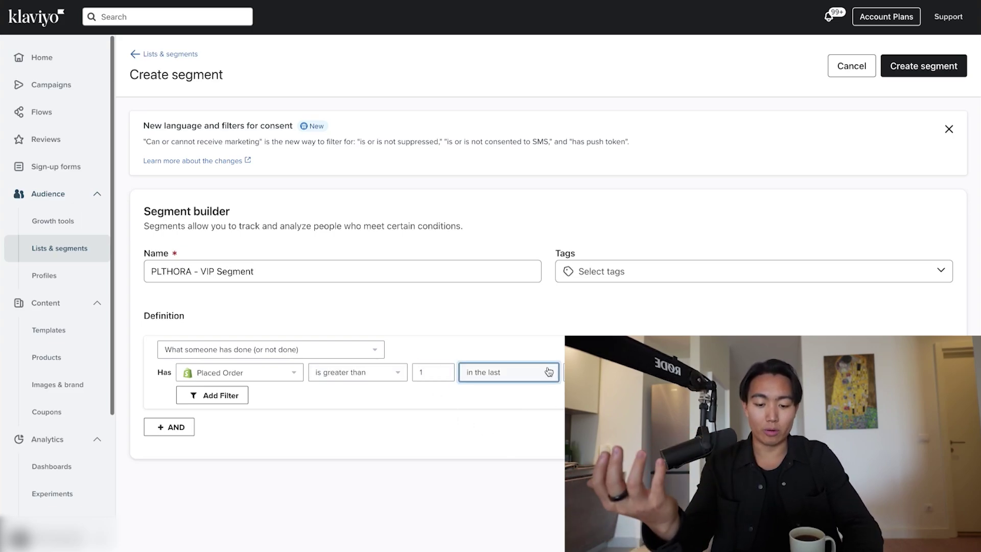
left_click(532, 400)
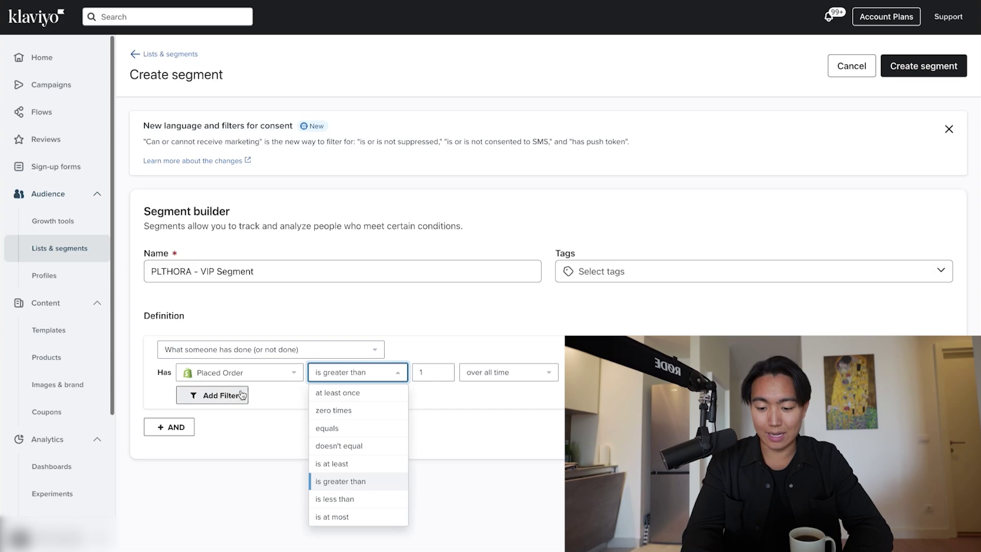
- Set the segment condition's frequency back to at least once and change its metric to Revenue
left_click(372, 395)
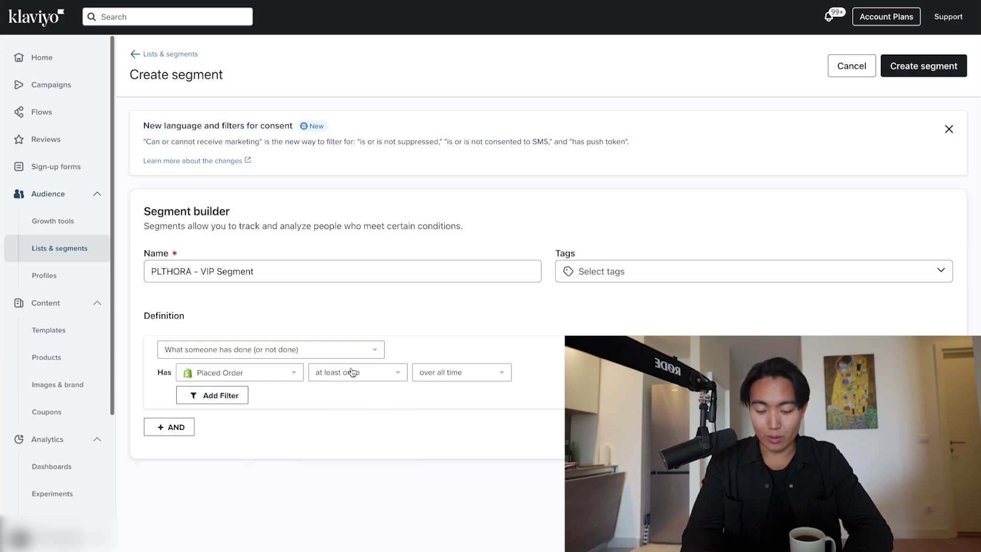
left_click(213, 396)
left_click(228, 396)
left_click(265, 373)
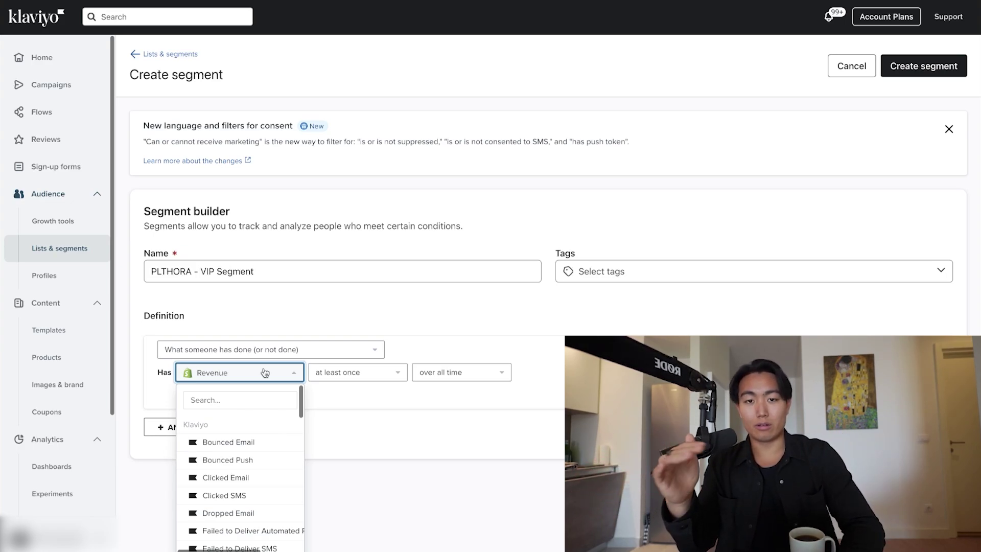
left_click(265, 372)
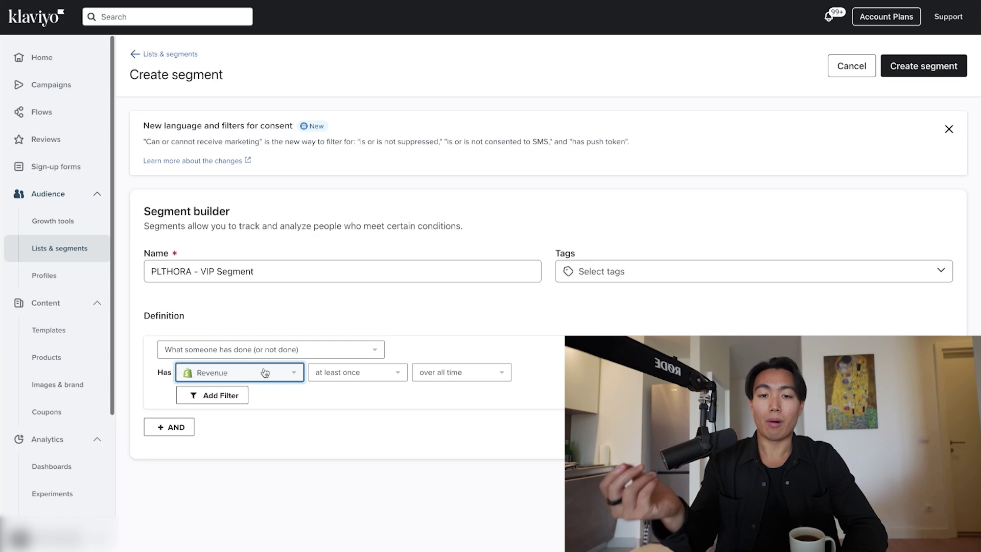
left_click(265, 372)
scroll(223, 450, "down", 10)
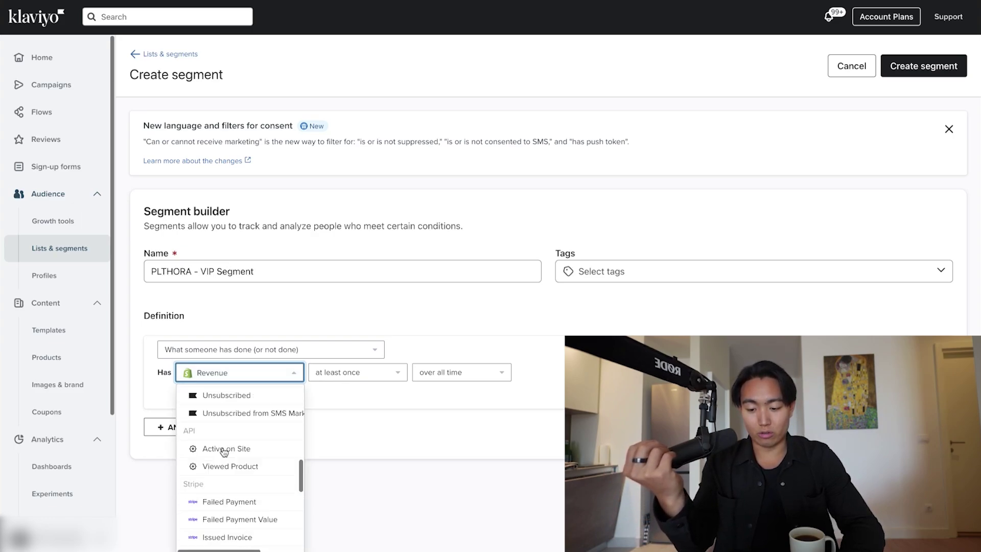
- Require Revenue to be greater than 40 over all time and create the segment
left_click(356, 372)
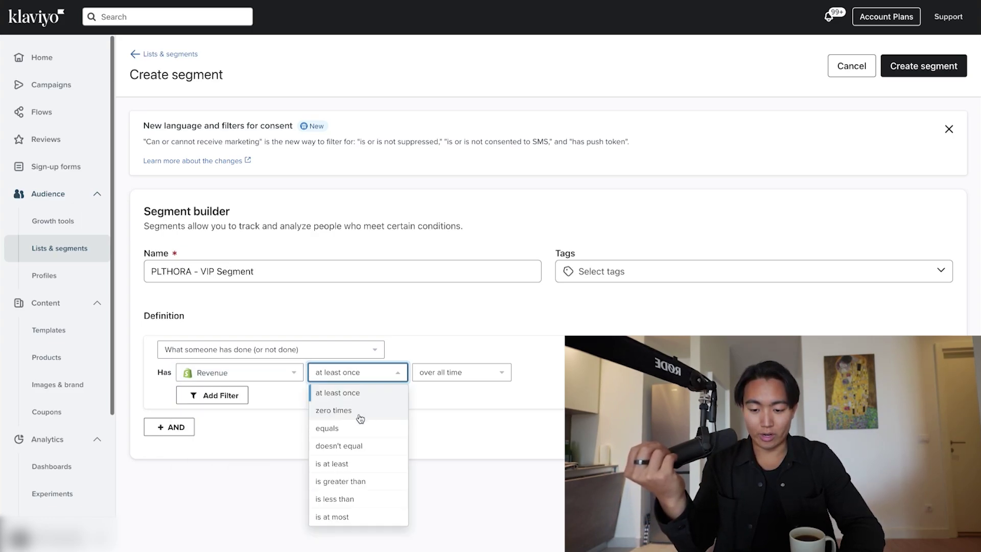
left_click(363, 480)
left_click(446, 377)
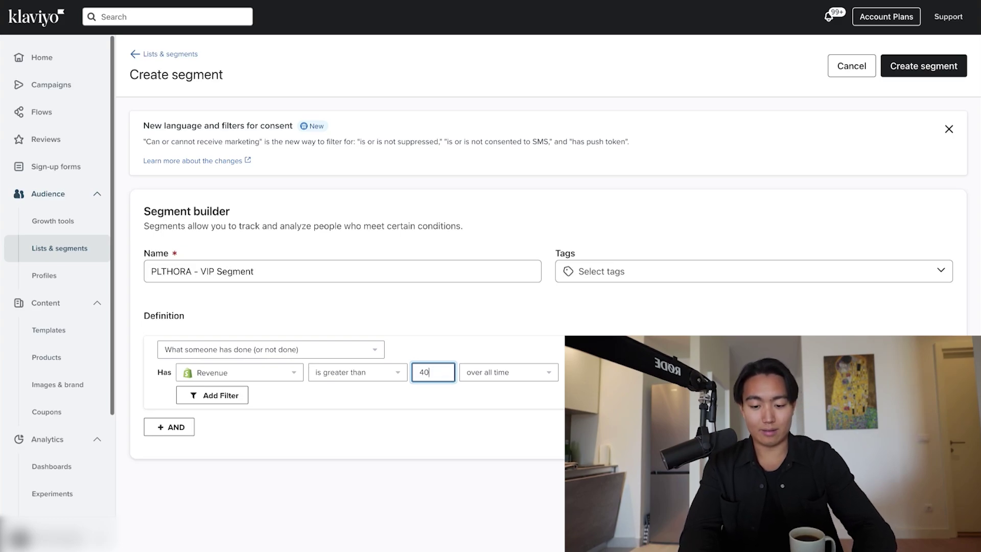
left_click(946, 67)
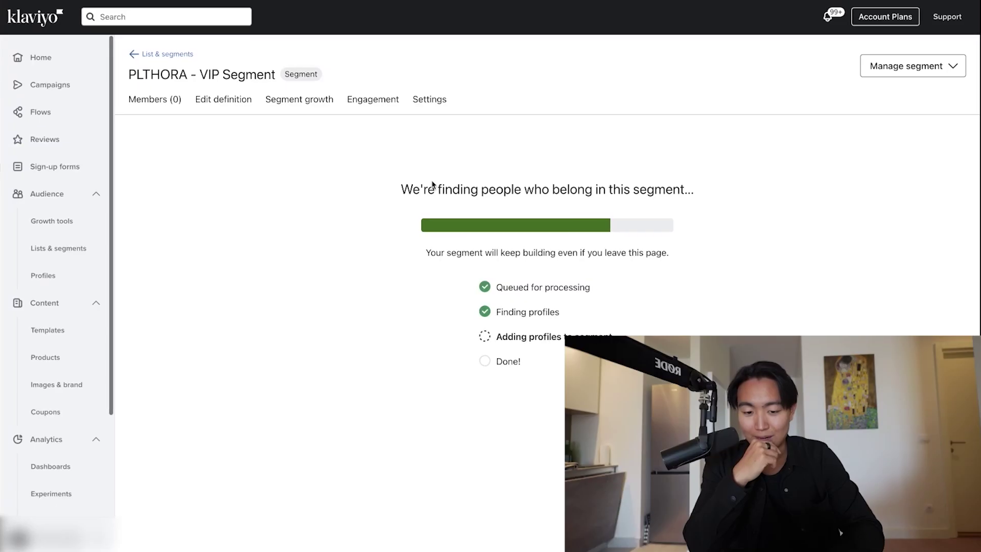
left_click_drag(301, 179, 596, 311)
left_click(596, 311)
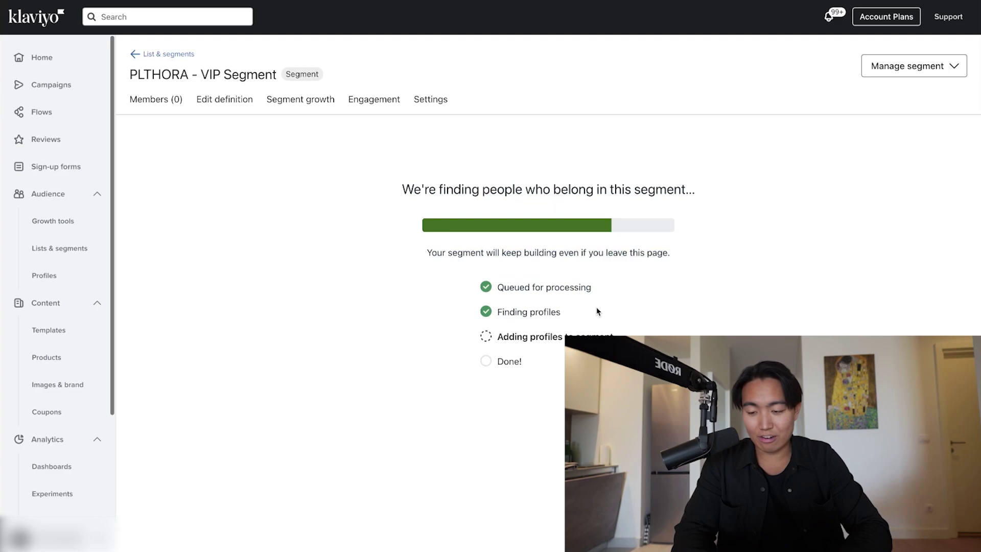
- Go to the flows overview and start creating a new flow
left_click(70, 112)
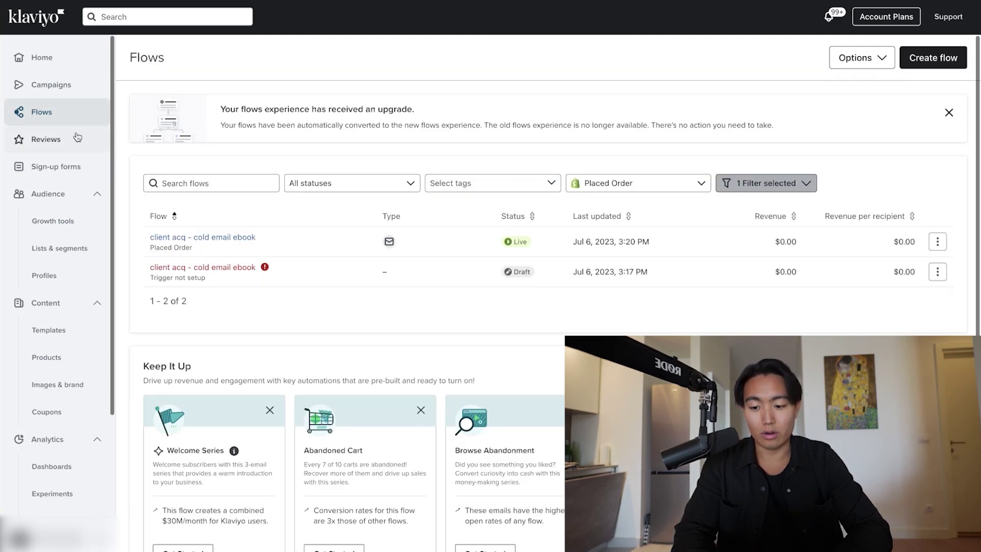
left_click(915, 54)
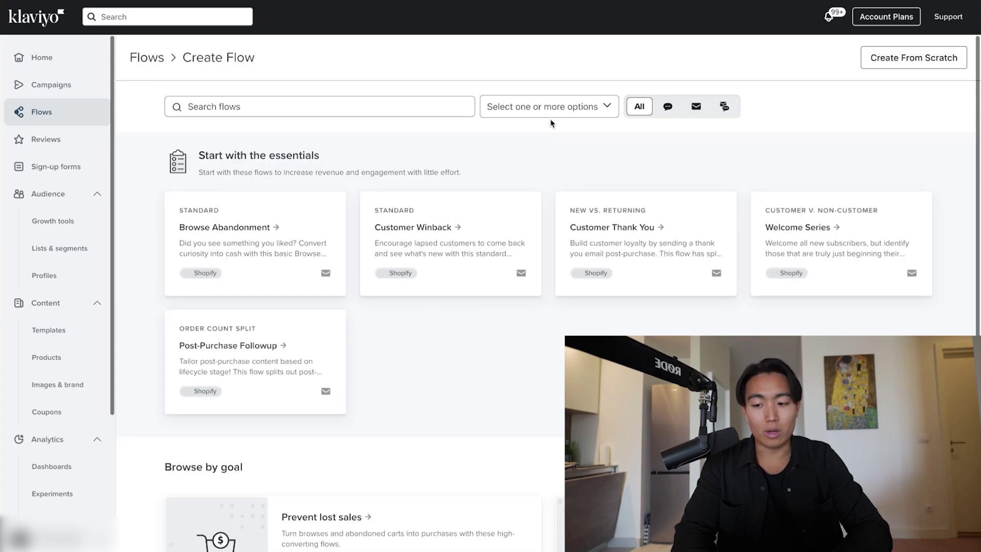
- Search the flow library for "vip" and clear the search
left_click(318, 102)
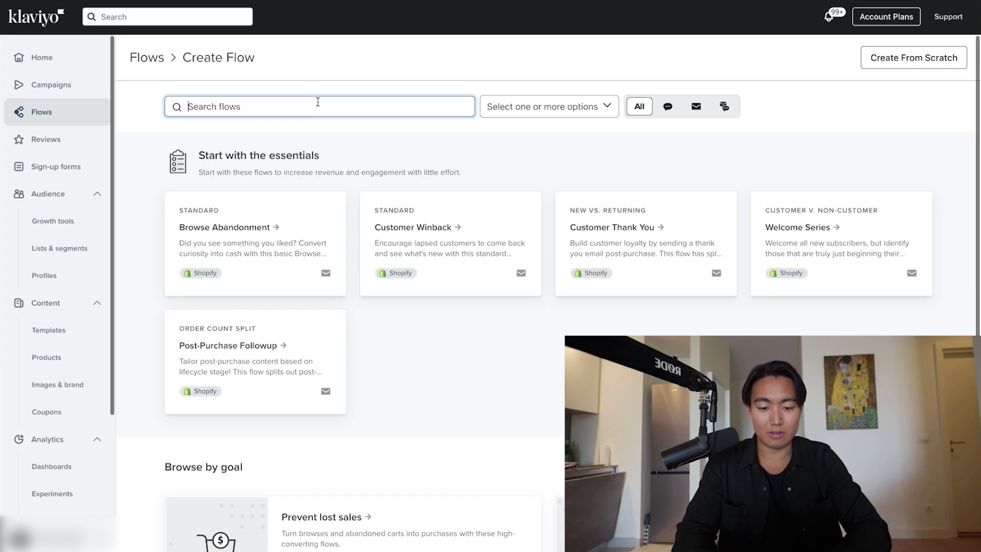
type("vip")
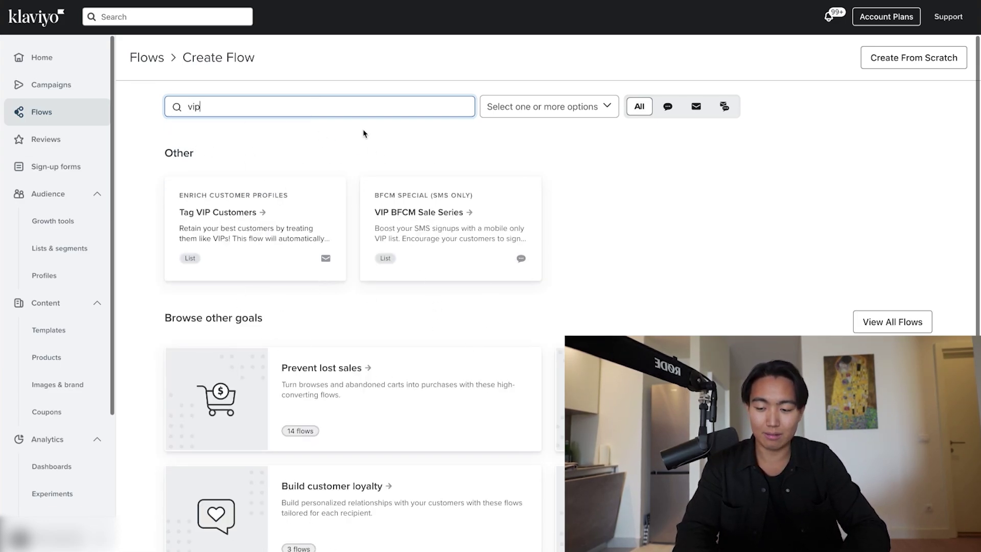
key("BackSpace")
key("BackSpace")
key("BackSpace")
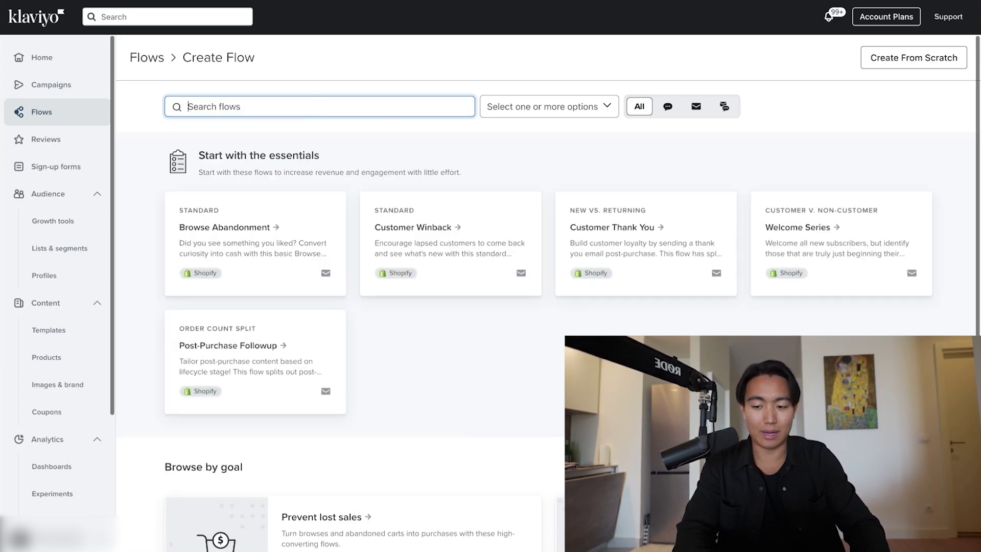
- Create a flow from scratch named "VIP Flow"
left_click(902, 62)
left_click(366, 143)
type("VIP Flow")
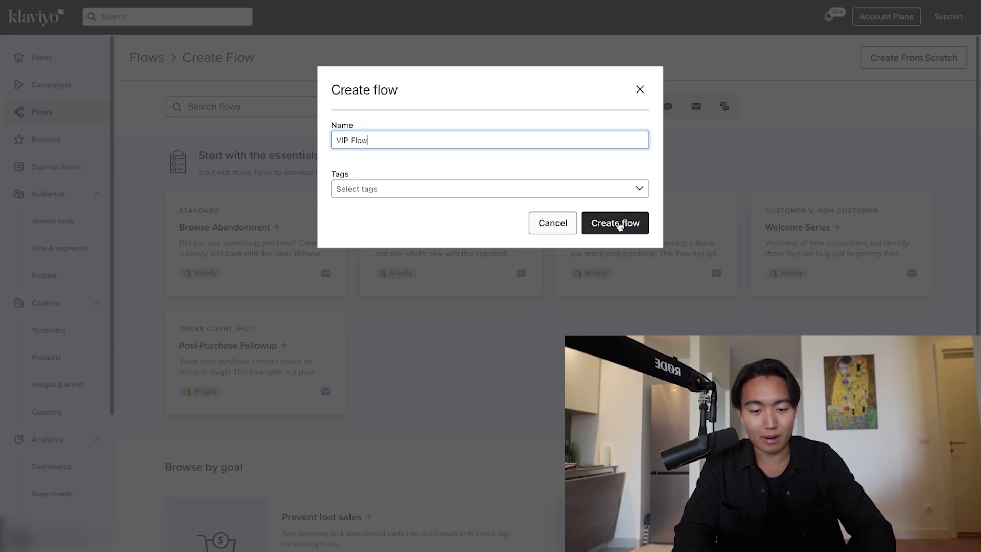
left_click(625, 221)
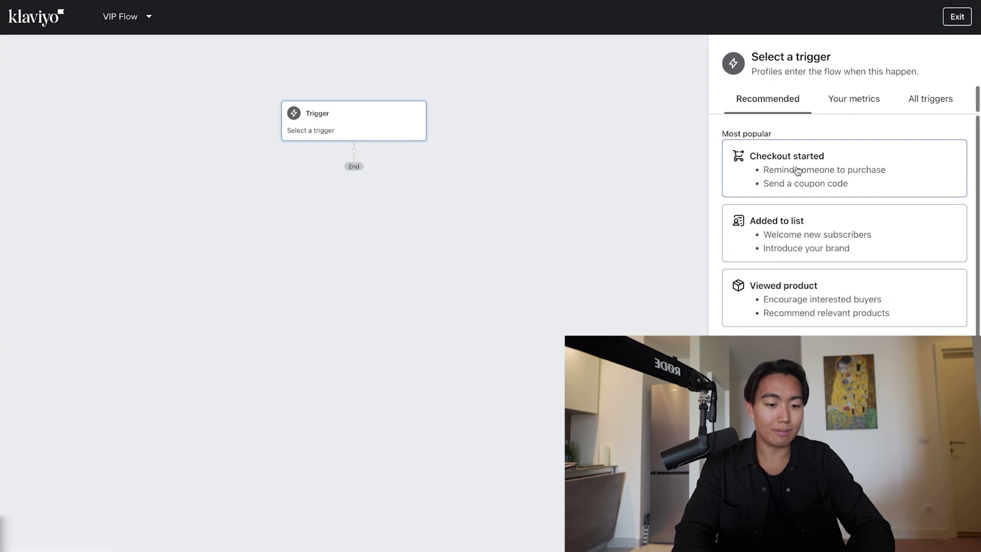
- Set the flow's trigger to Added to segment for PLTHORA - VIP Segment, without profile filters, and confirm it
left_click(930, 107)
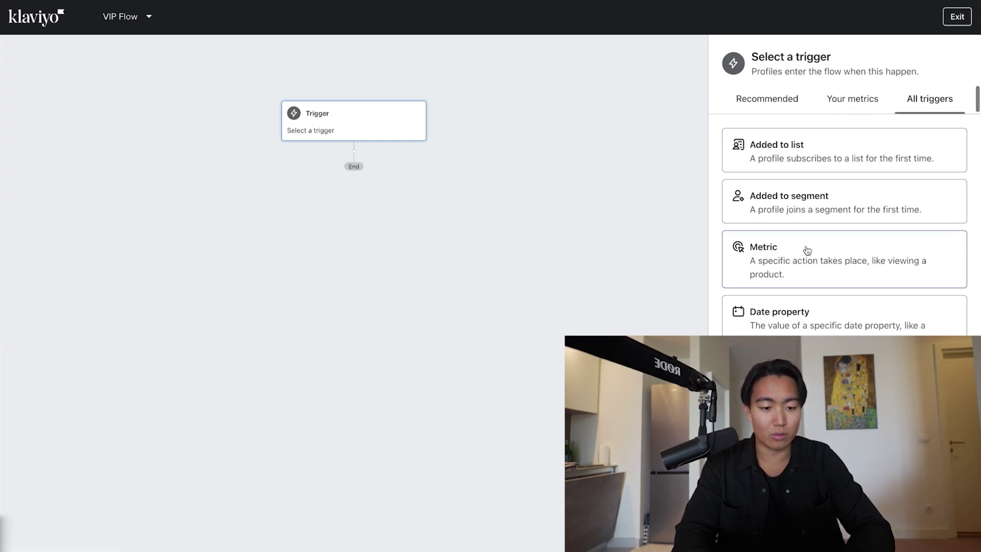
left_click(780, 204)
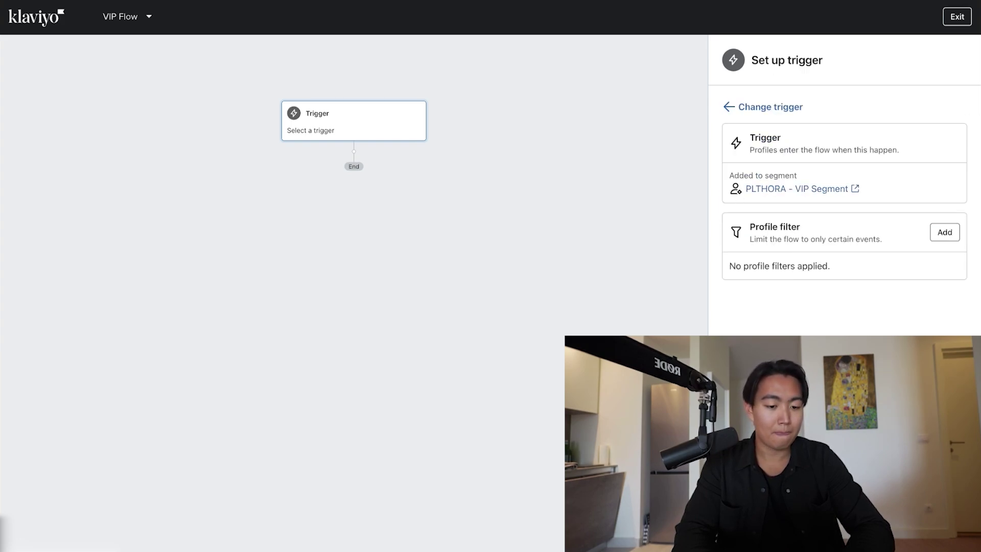
left_click(776, 244)
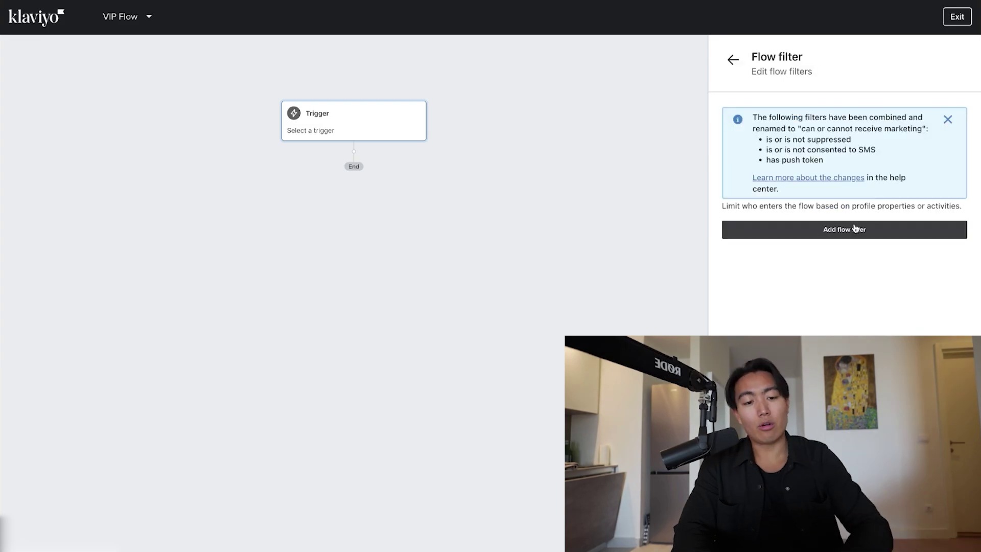
left_click(742, 56)
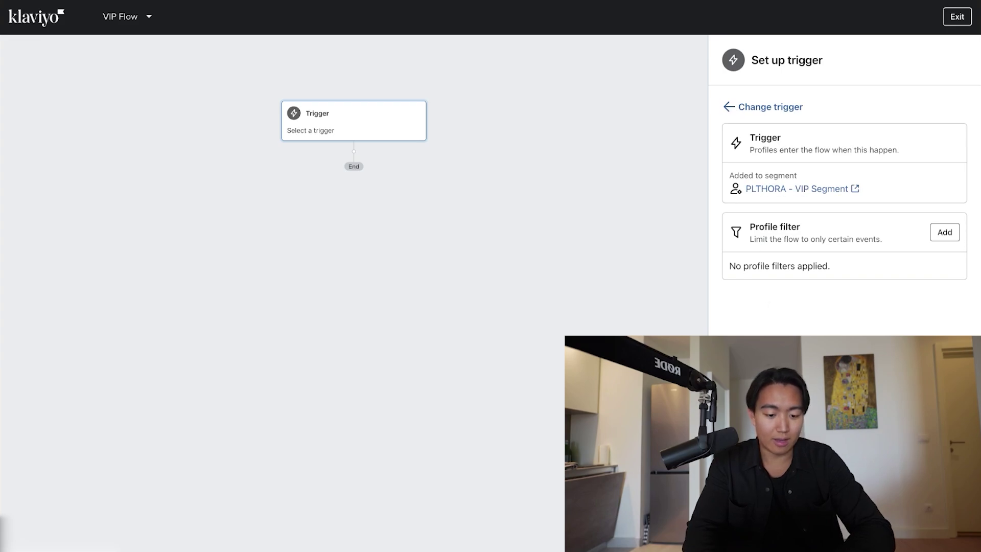
left_click(948, 532)
left_click(593, 249)
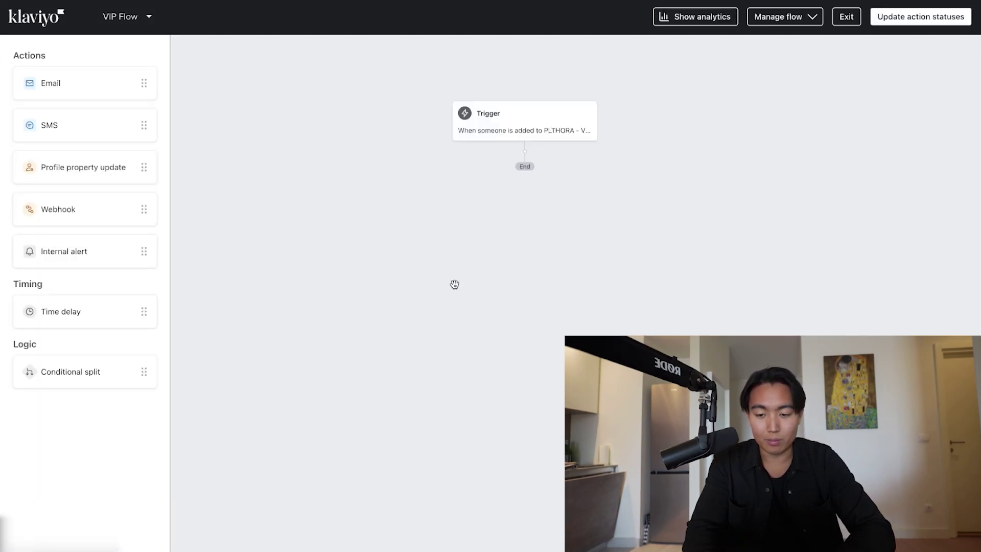
- Examine the conditions available for a flow filter on the VIP Flow trigger, and leave without adding one
left_click(495, 171)
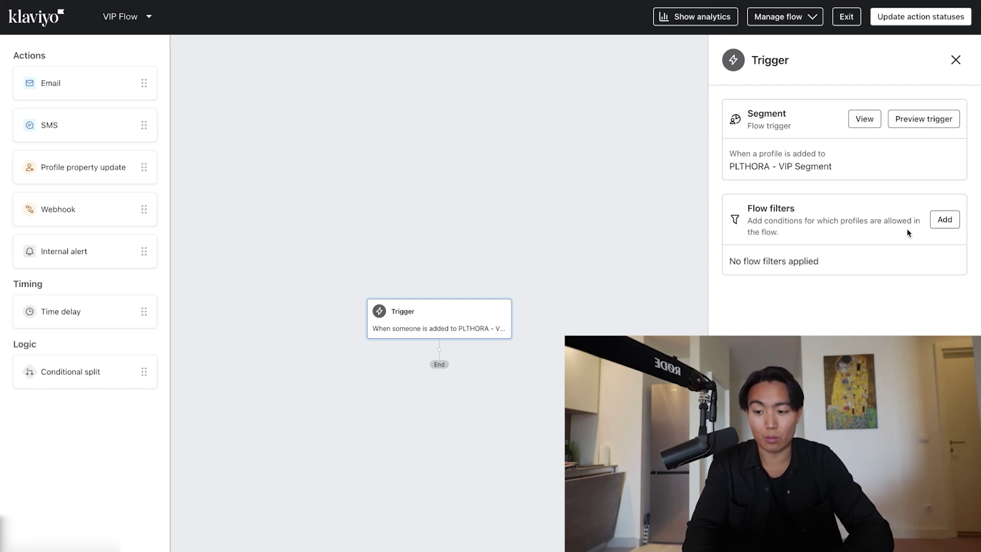
left_click(945, 220)
left_click(885, 230)
left_click(800, 234)
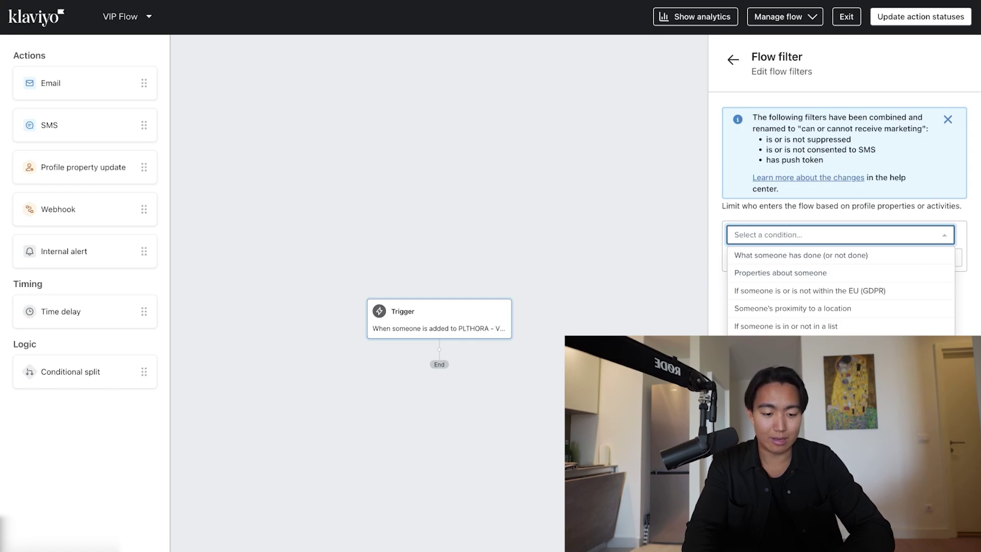
key("Escape")
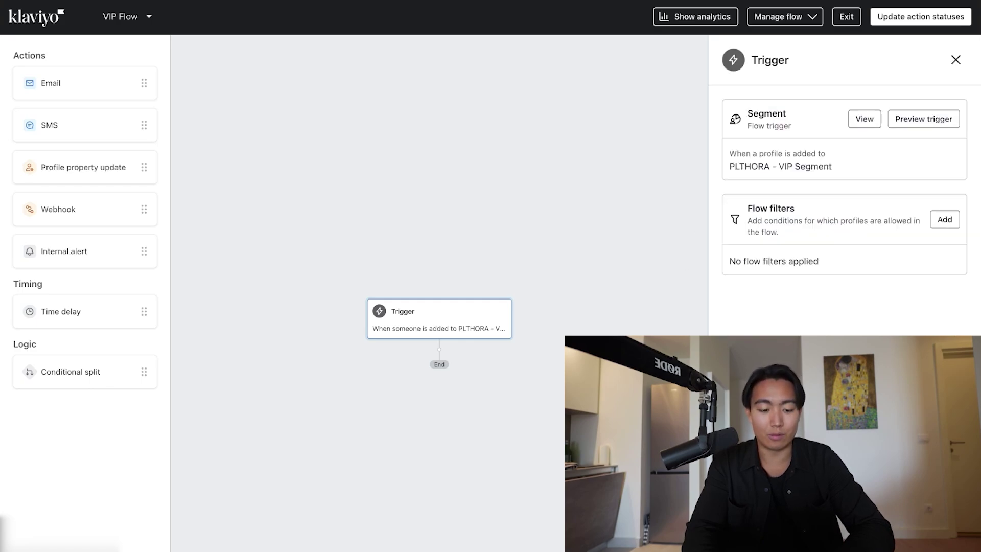
- Add an email after the VIP Flow trigger and insert a 2-day time delay between the trigger and that email
key("Escape")
scroll(395, 322, "left", 2)
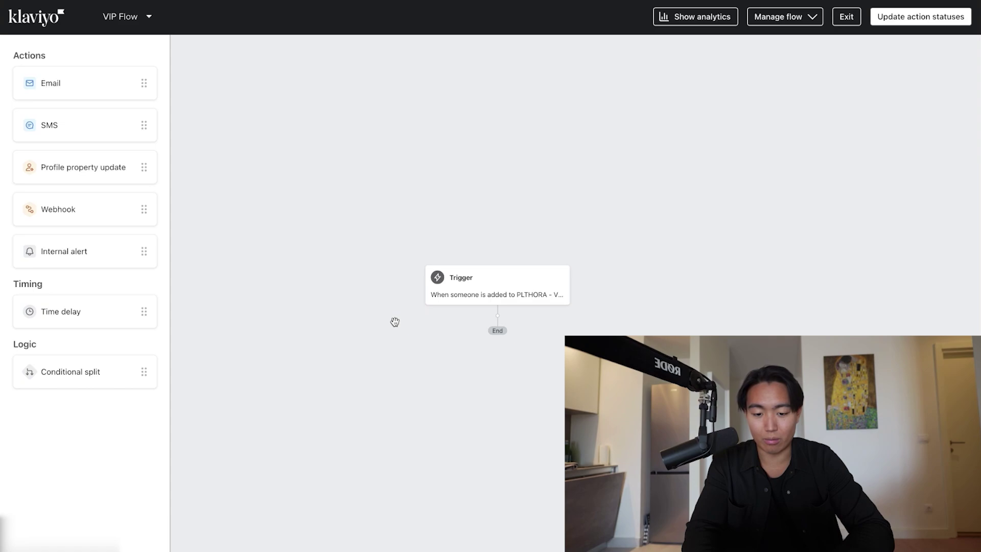
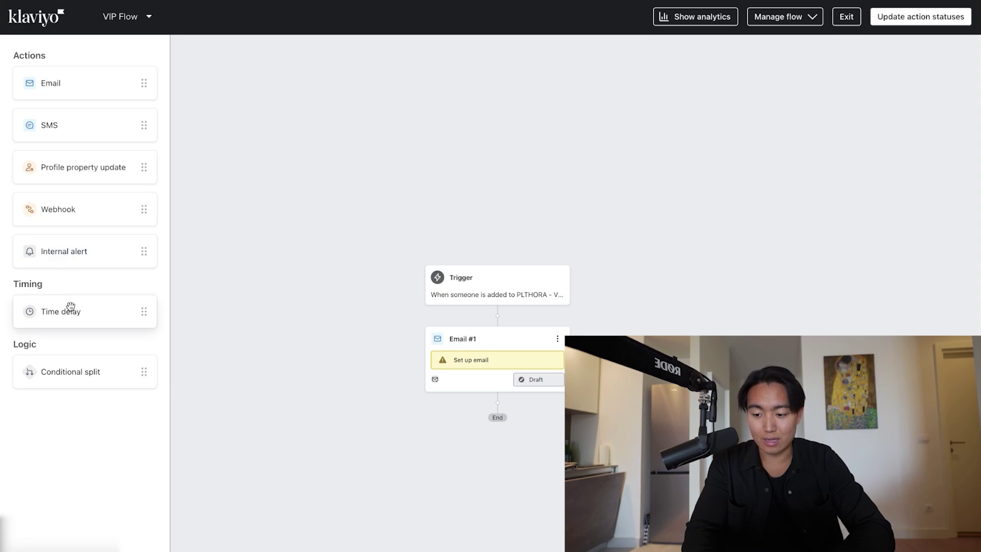
left_click_drag(70, 309, 497, 307)
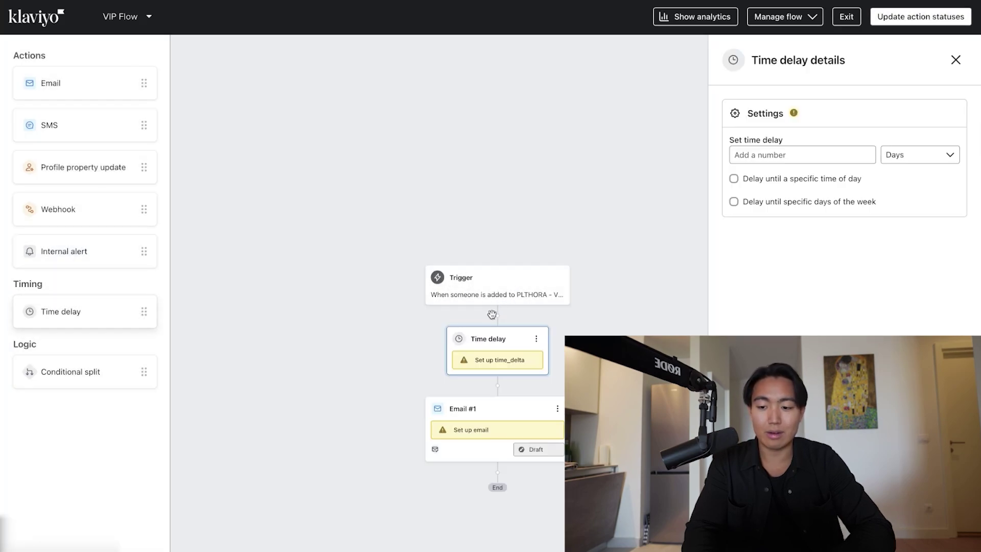
left_click(488, 295)
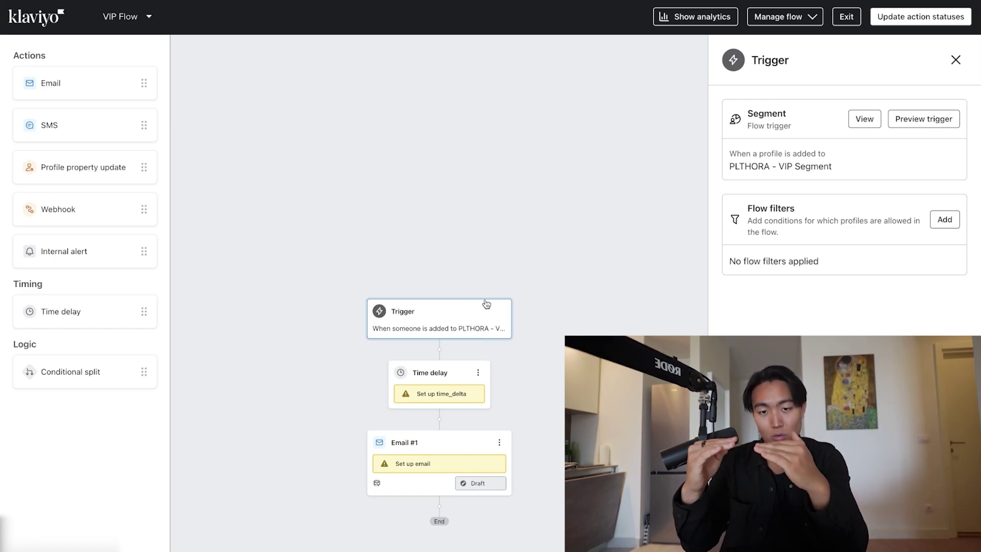
left_click(443, 380)
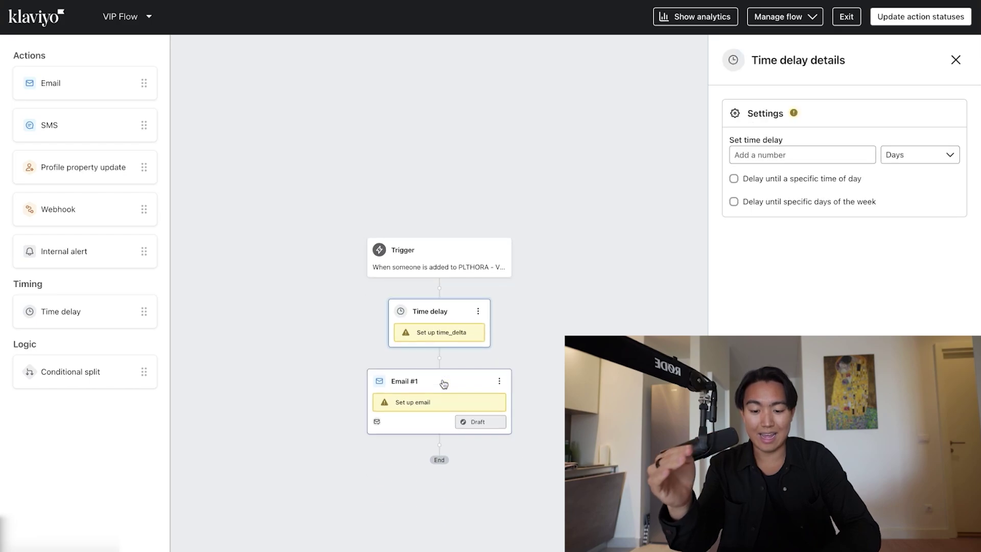
left_click(435, 391)
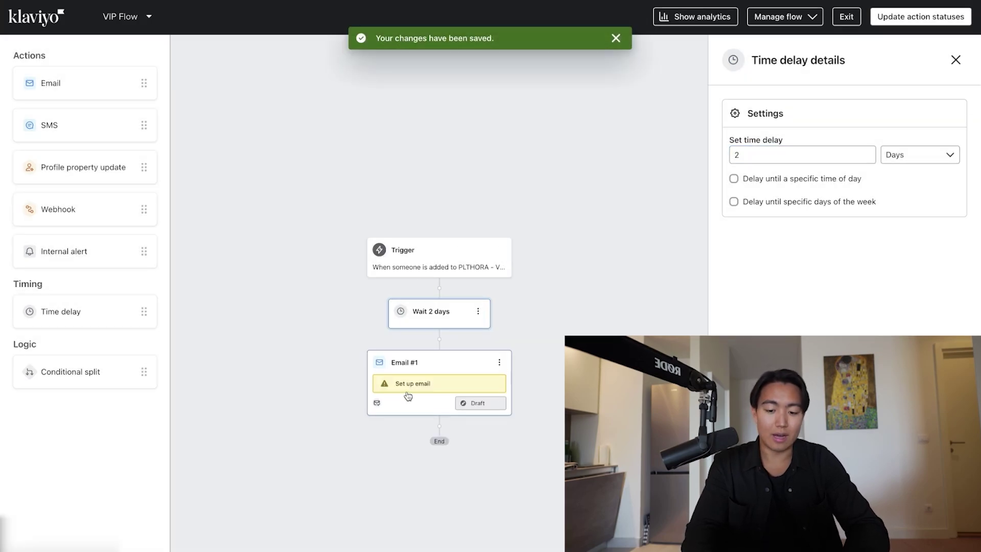
- Add a 4-day time delay after Email #1, followed by a second email at the end of the flow
left_click(409, 390)
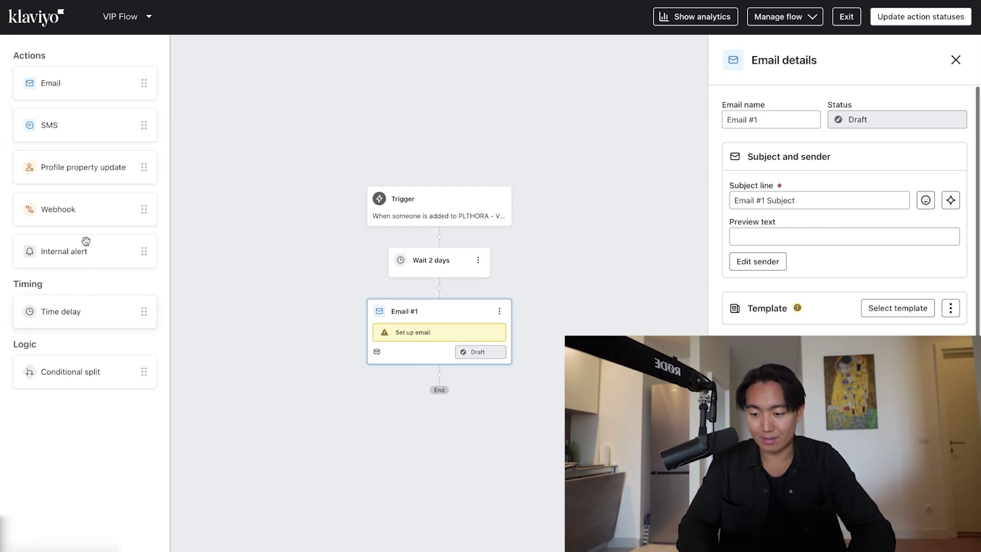
left_click_drag(72, 312, 448, 388)
left_click(814, 156)
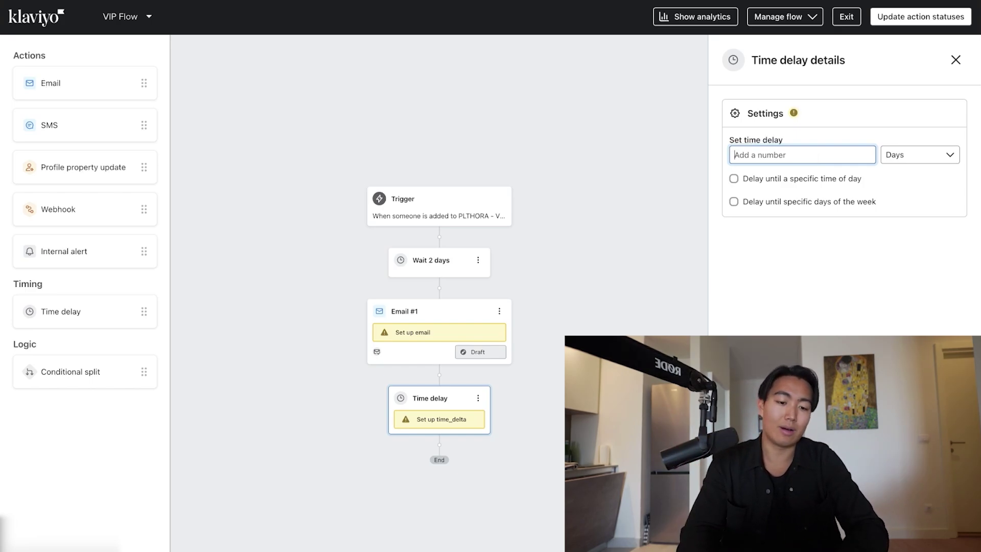
key("Return")
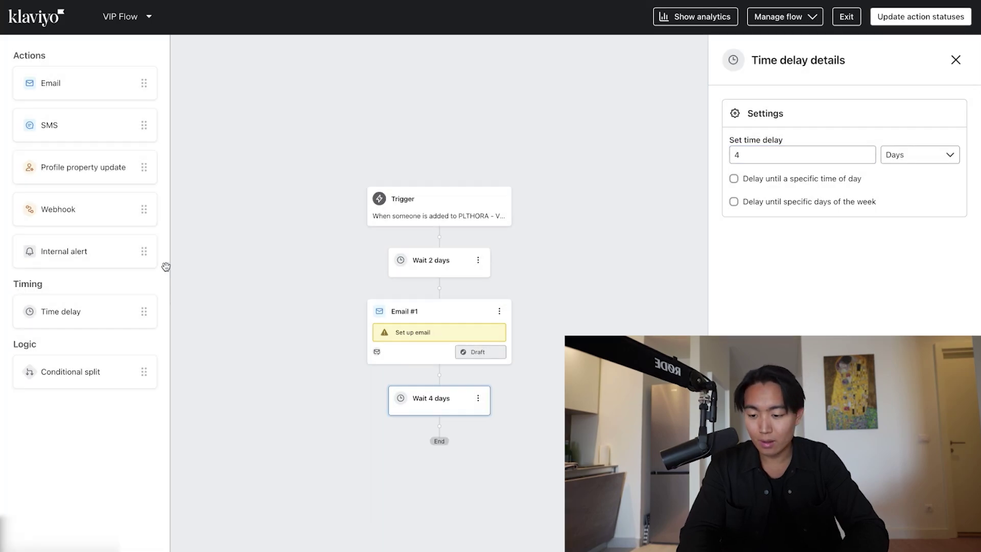
left_click_drag(65, 78, 432, 445)
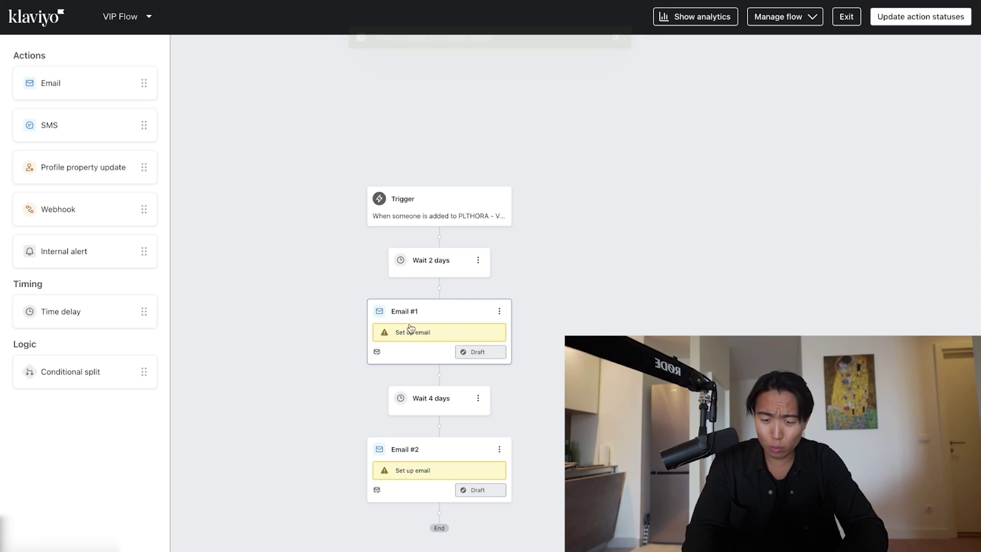
scroll(327, 210, "down", 3)
scroll(323, 165, "up", 3)
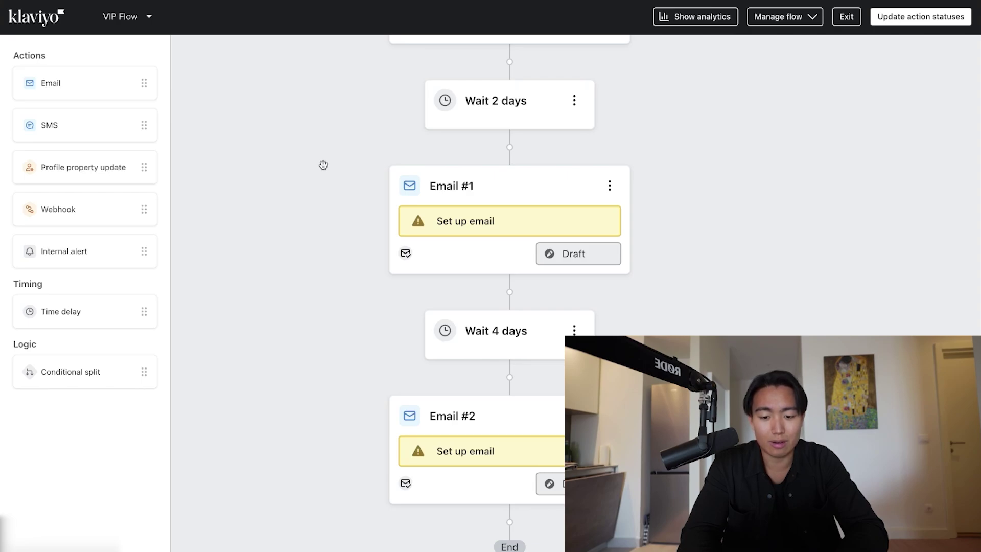
- Switch to Figma and examine the Email #1 and Email #2 designs on the VIP Flow page, from header to footer
key("super+Tab")
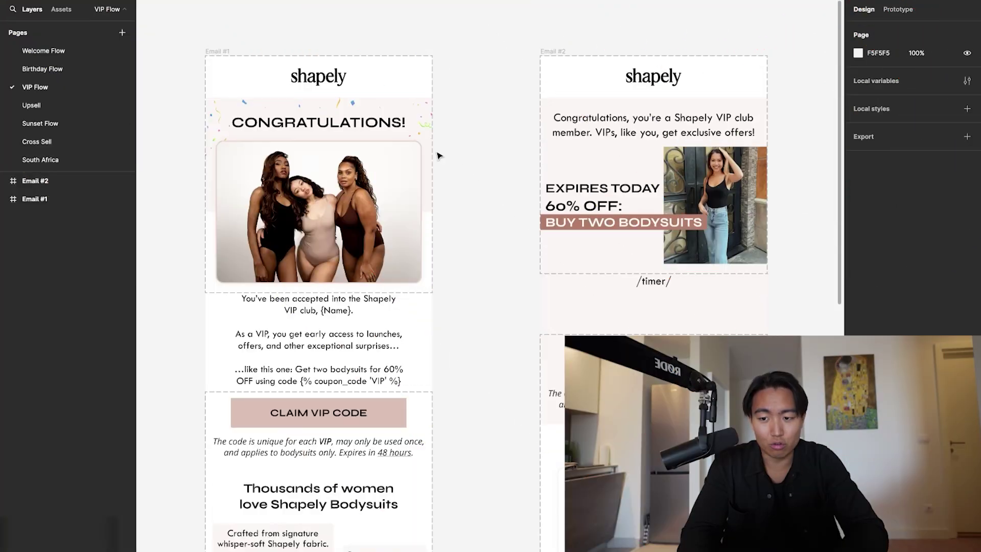
scroll(437, 156, "down", 8)
scroll(437, 156, "up", 7)
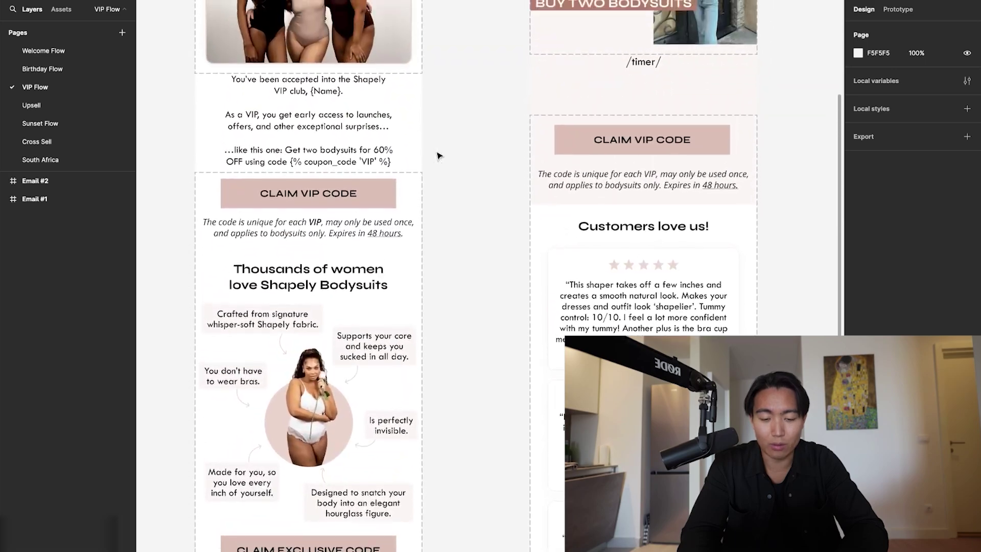
scroll(437, 155, "up", 2)
scroll(434, 157, "left", 1)
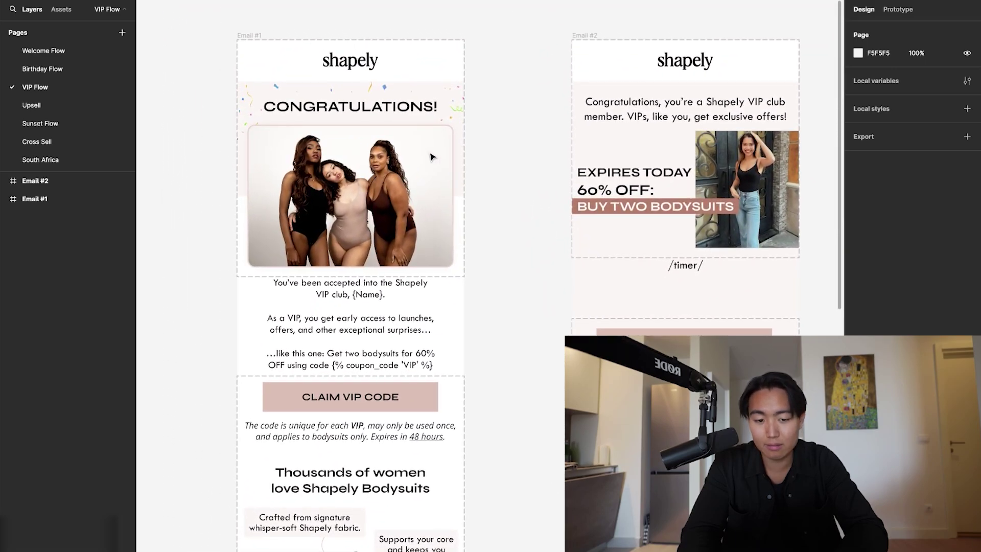
scroll(350, 192, "down", 6)
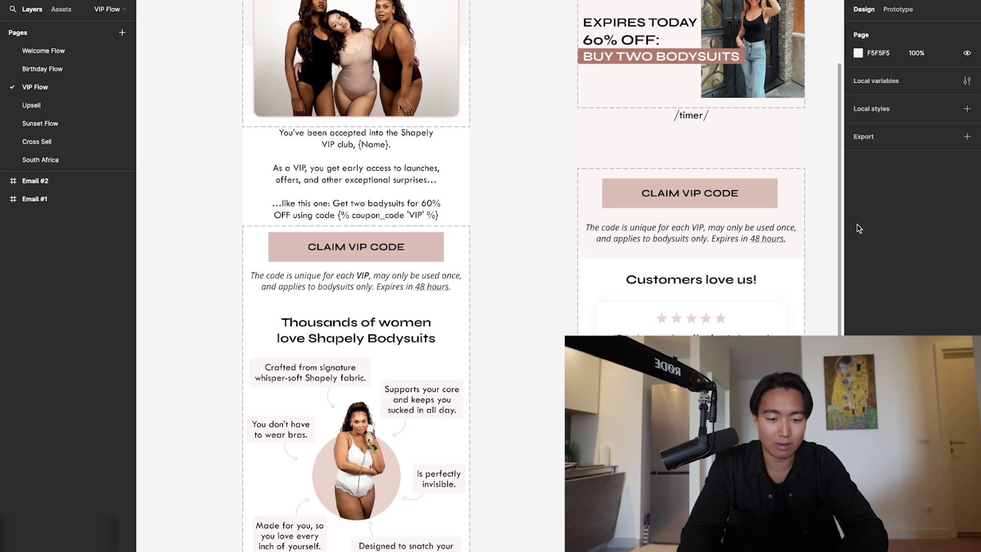
scroll(668, 174, "right", 3)
scroll(452, 143, "up", 4)
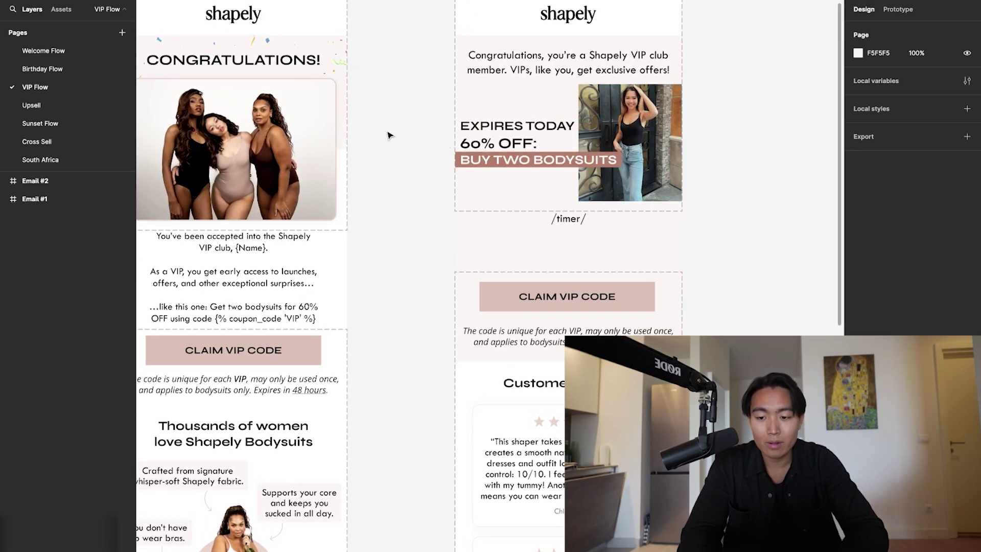
scroll(389, 135, "down", 5)
scroll(389, 135, "left", 2)
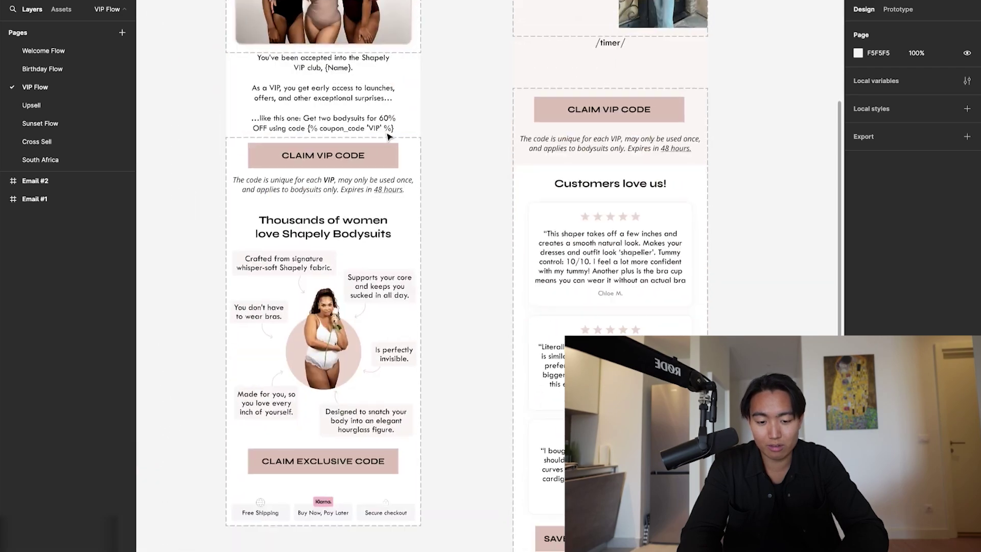
scroll(388, 136, "up", 5)
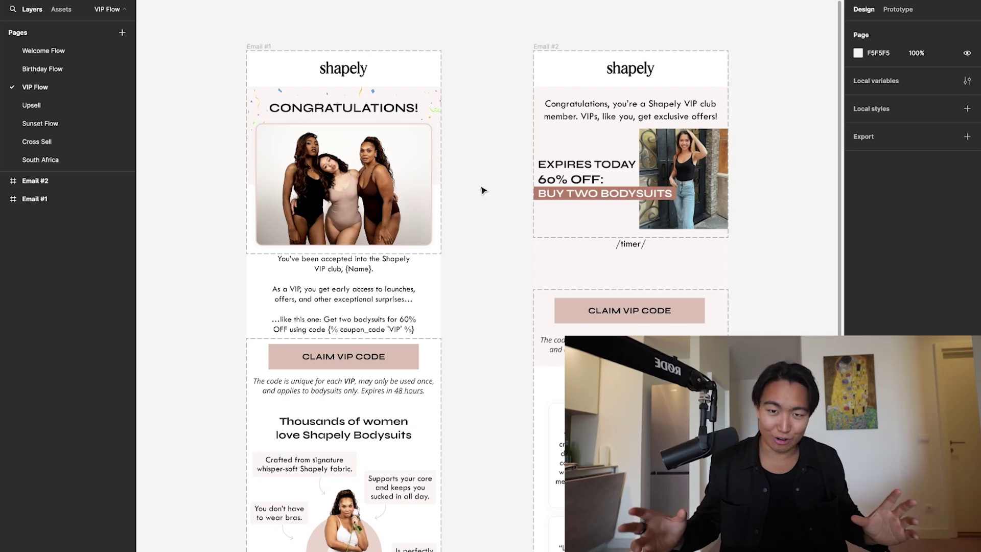
scroll(483, 190, "down", 5)
scroll(482, 190, "up", 6)
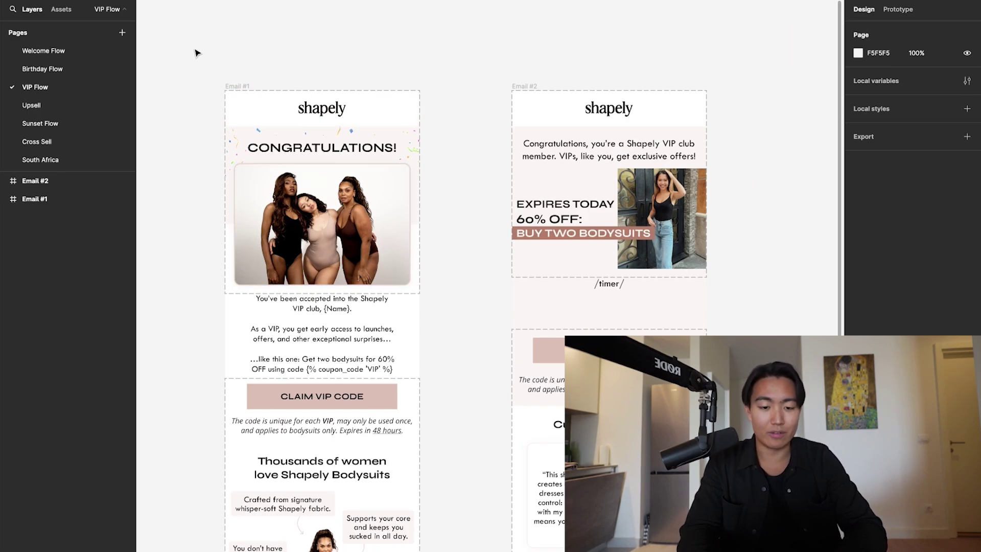
- Switch back to Klaviyo and review the whole VIP Flow sequence from the trigger to the last email
key("ctrl+Right")
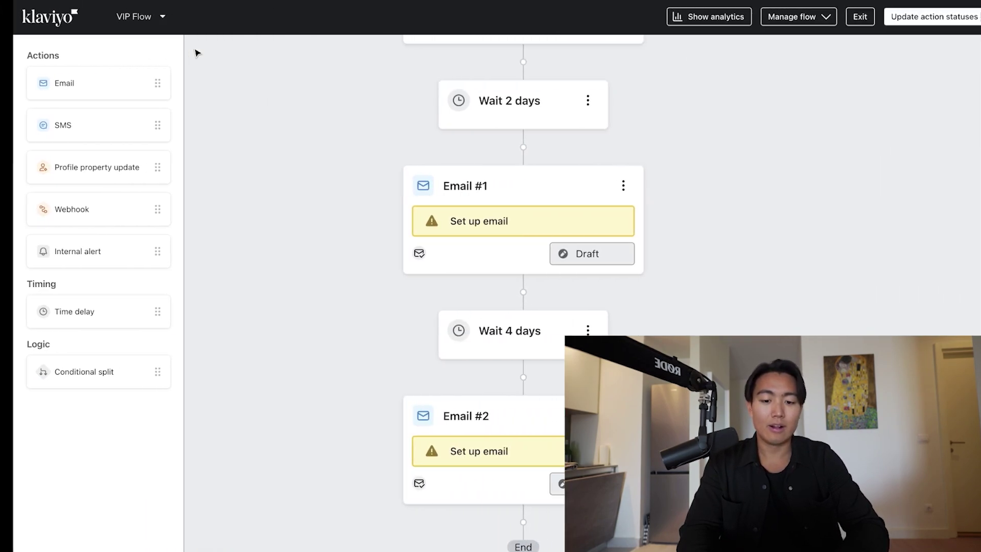
scroll(355, 218, "up", 2)
scroll(355, 218, "down", 1)
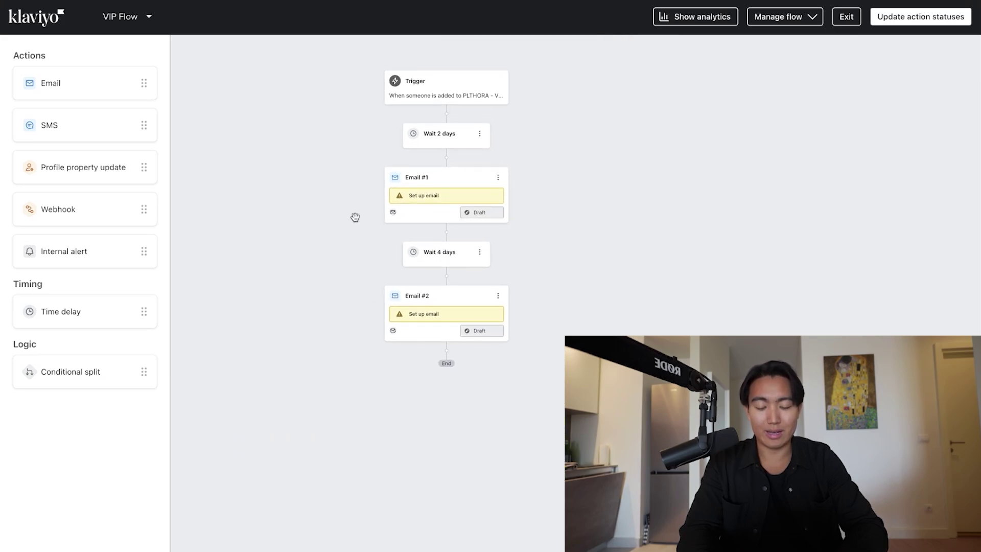